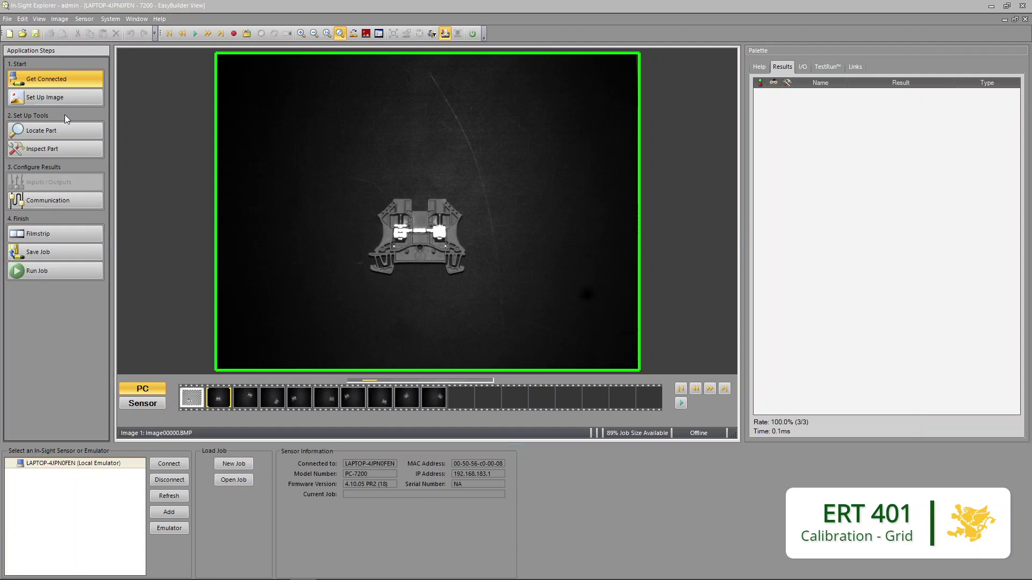
# Switch to the Locate Part step so the available location tools are listed
pyautogui.click(52, 130)
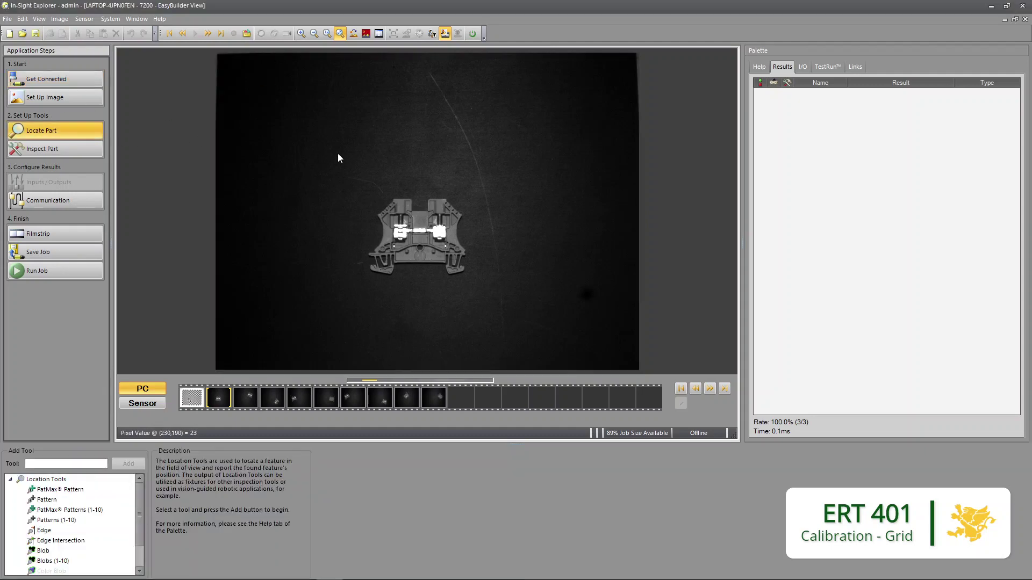
# Add a PatMax Pattern tool with the model framing the part and the search region covering the whole image
pyautogui.doubleClick(61, 489)
pyautogui.moveTo(310, 146); pyautogui.dragTo(475, 190)
pyautogui.click(391, 85)
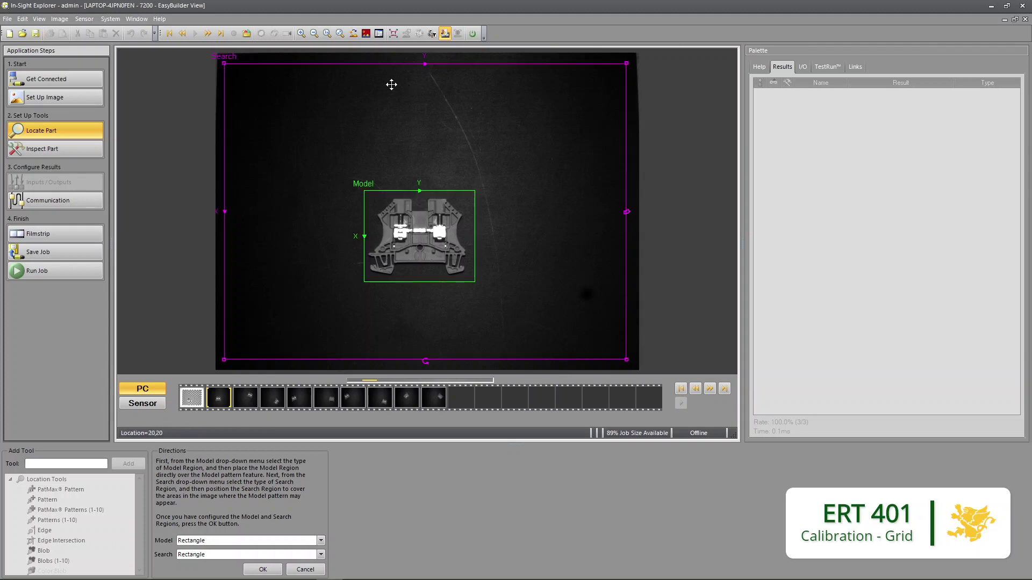
pyautogui.moveTo(224, 63); pyautogui.dragTo(216, 54)
pyautogui.moveTo(626, 360); pyautogui.dragTo(651, 377)
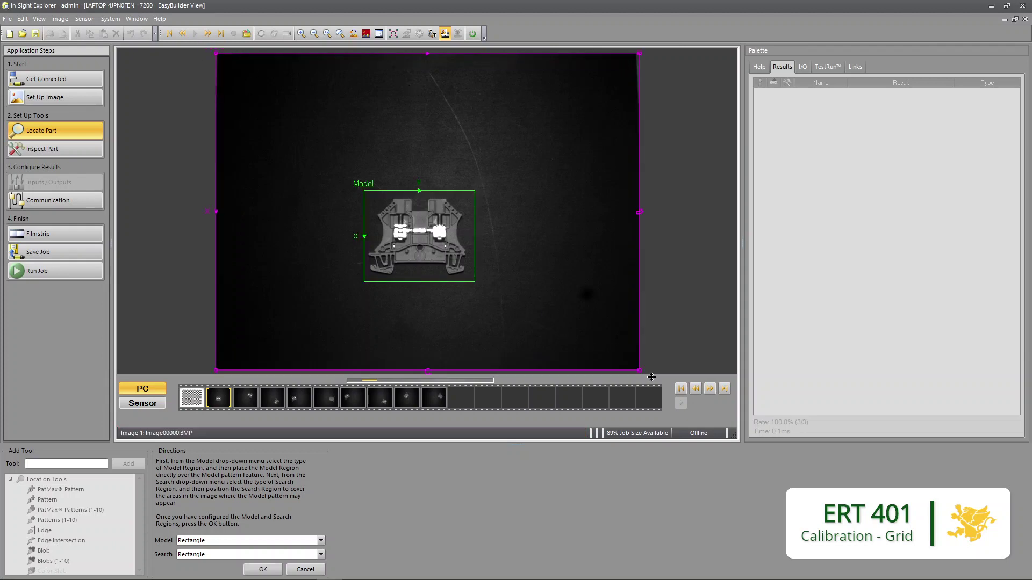
# Train the pattern and rename the locator tool FindPart
pyautogui.click(263, 569)
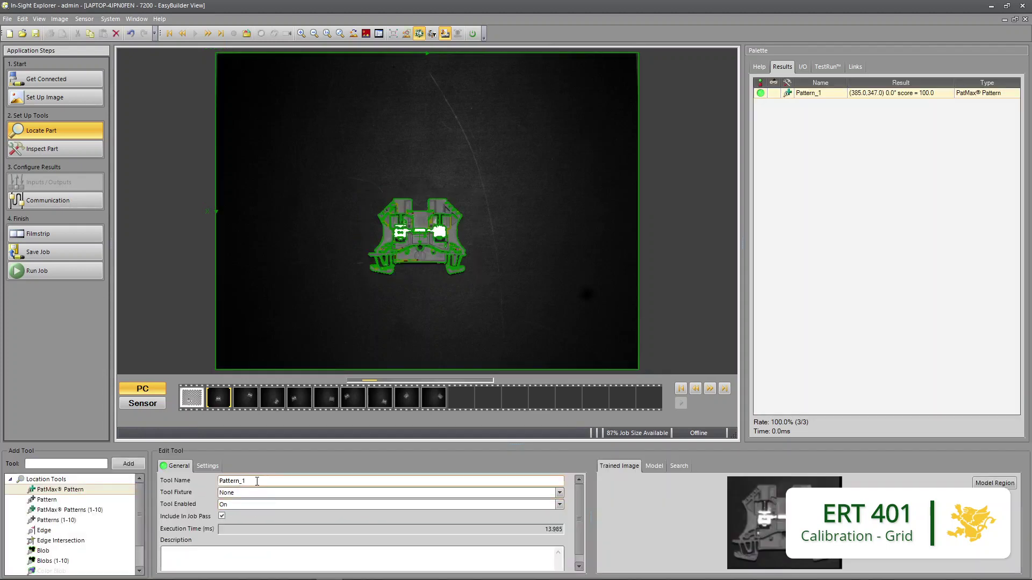
pyautogui.doubleClick(263, 481)
pyautogui.write('Find')
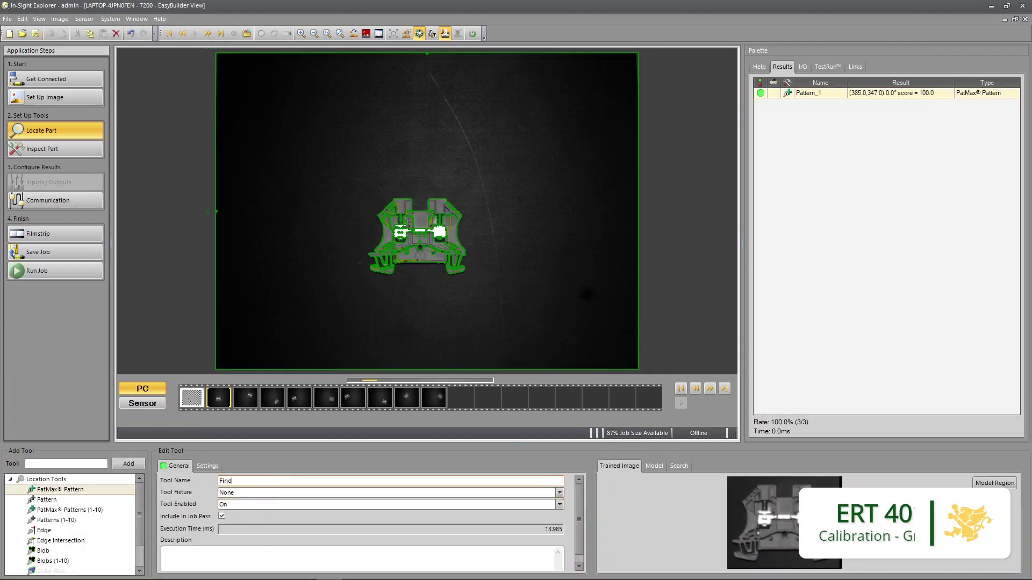
pyautogui.write('Part')
pyautogui.press('Return')
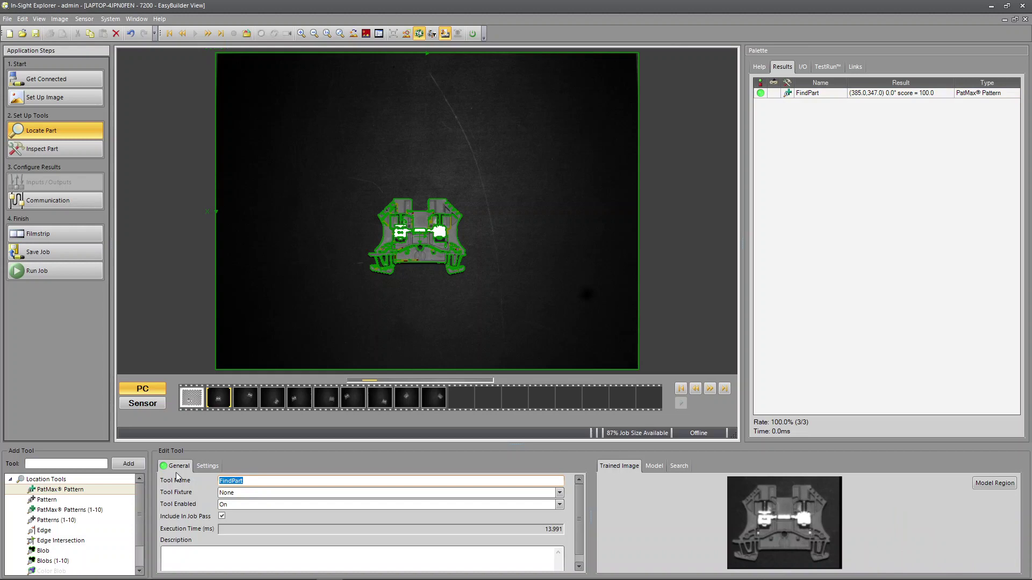
# Set FindPart's Rotation Tolerance to 180 and test detection on the next images
pyautogui.click(207, 466)
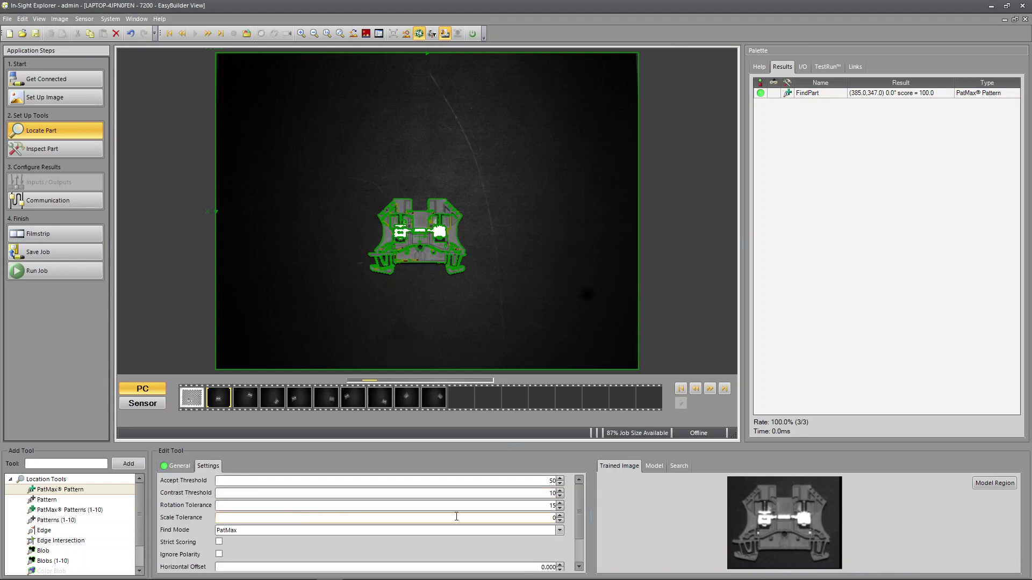
pyautogui.click(543, 505)
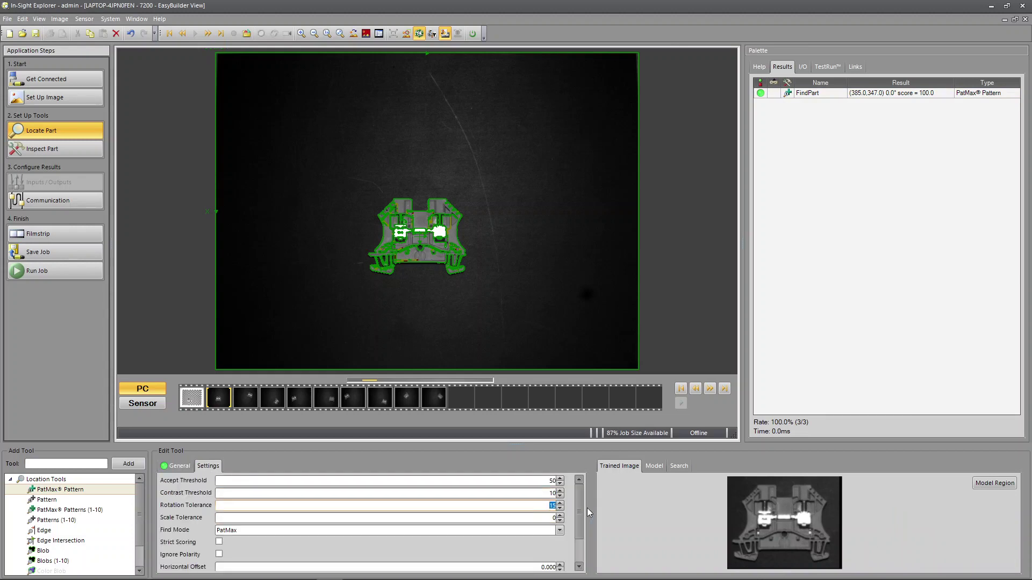
pyautogui.write('180')
pyautogui.press('Return')
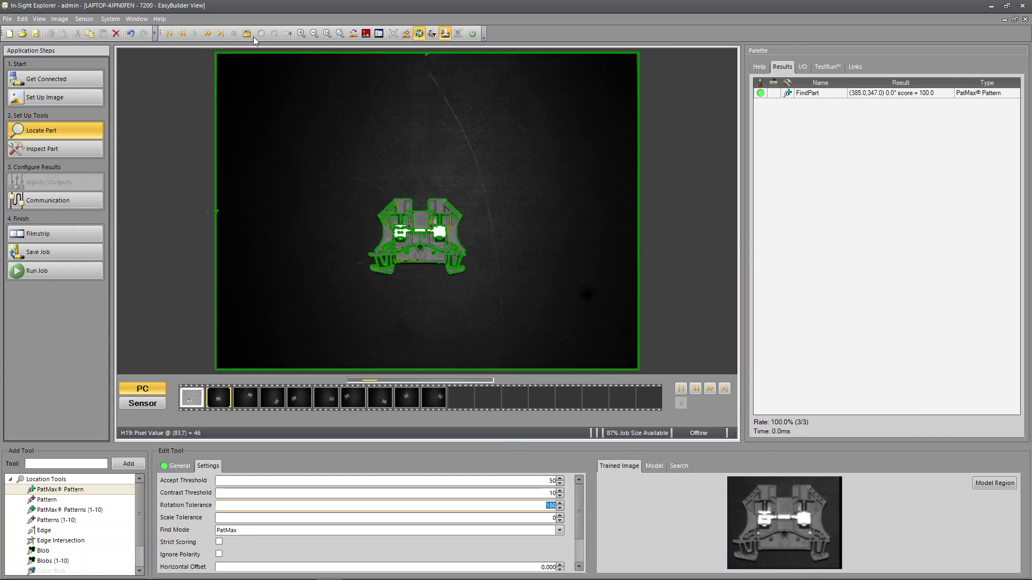
pyautogui.click(209, 33)
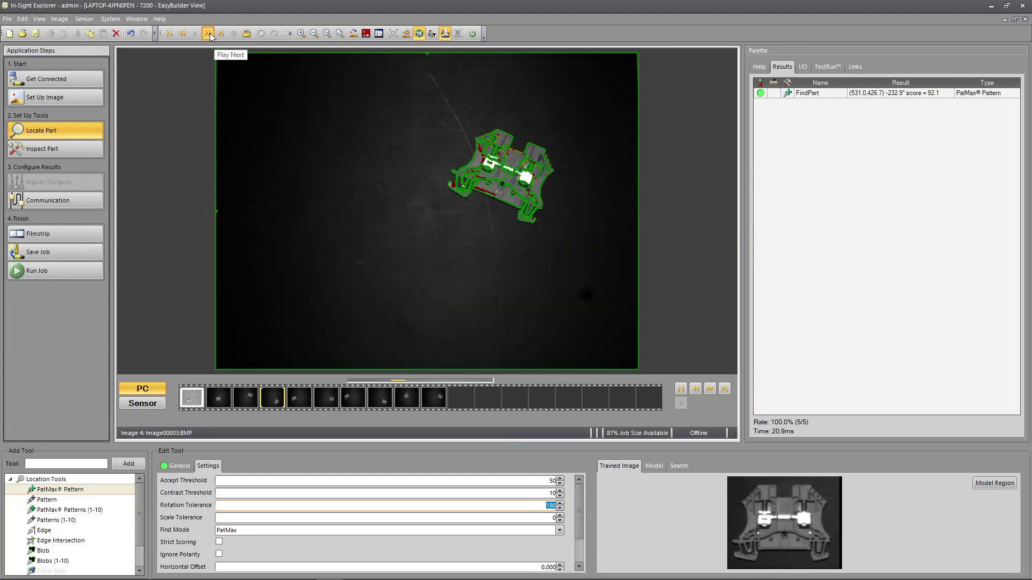
pyautogui.click(170, 34)
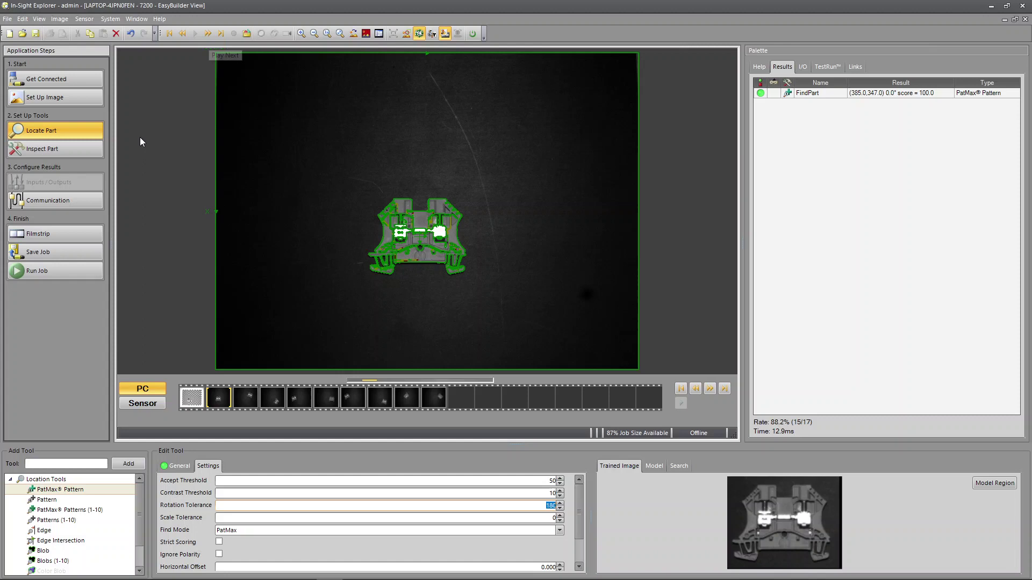
# In Inspect Part, add a Distance measurement between two edge features of the part
pyautogui.click(74, 144)
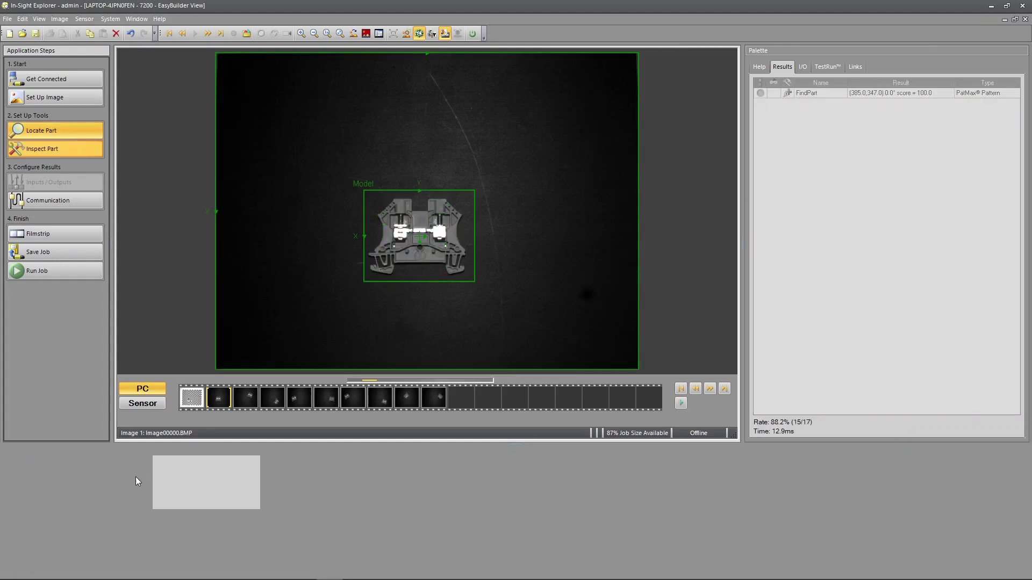
pyautogui.doubleClick(19, 489)
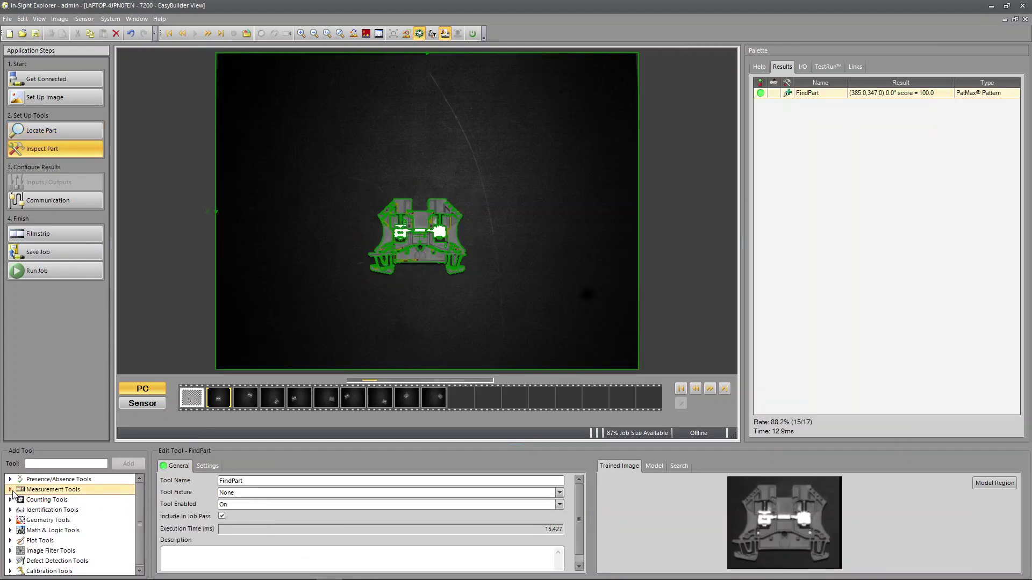
pyautogui.click(48, 500)
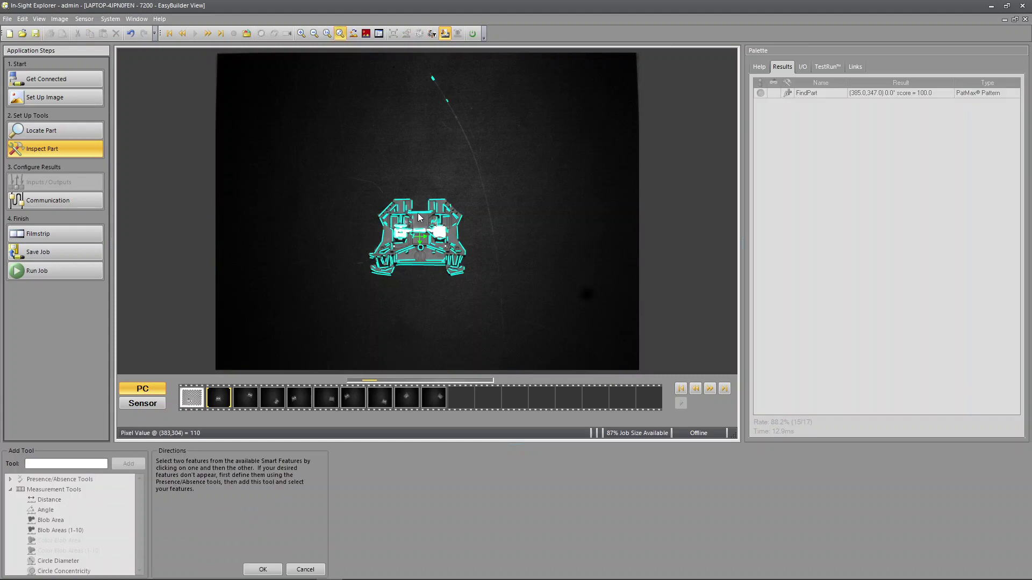
pyautogui.click(420, 263)
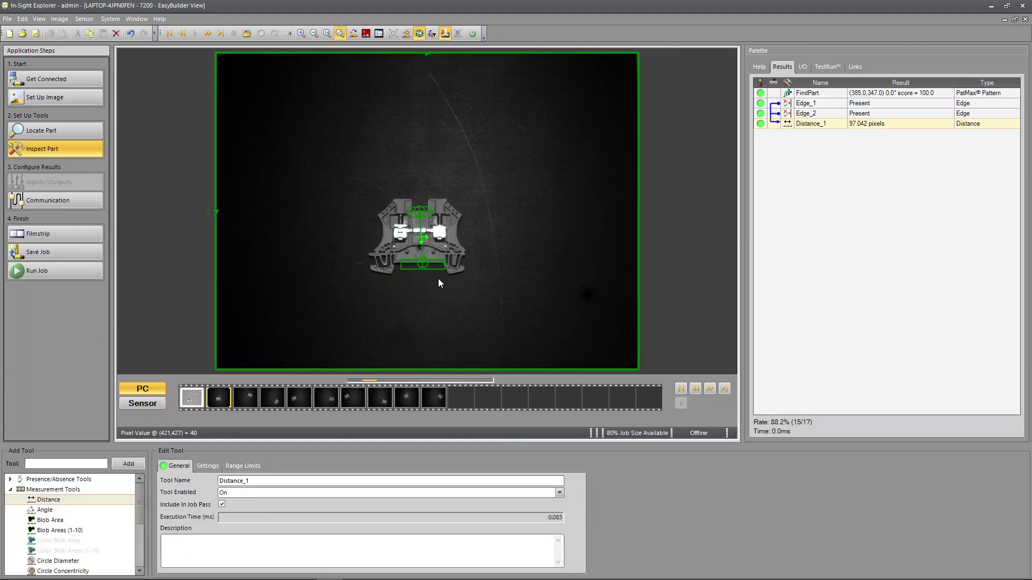
# Rotate Edge_2 and resize Edge_1 so Distance_1 reads about 96.564 pixels
pyautogui.click(301, 33)
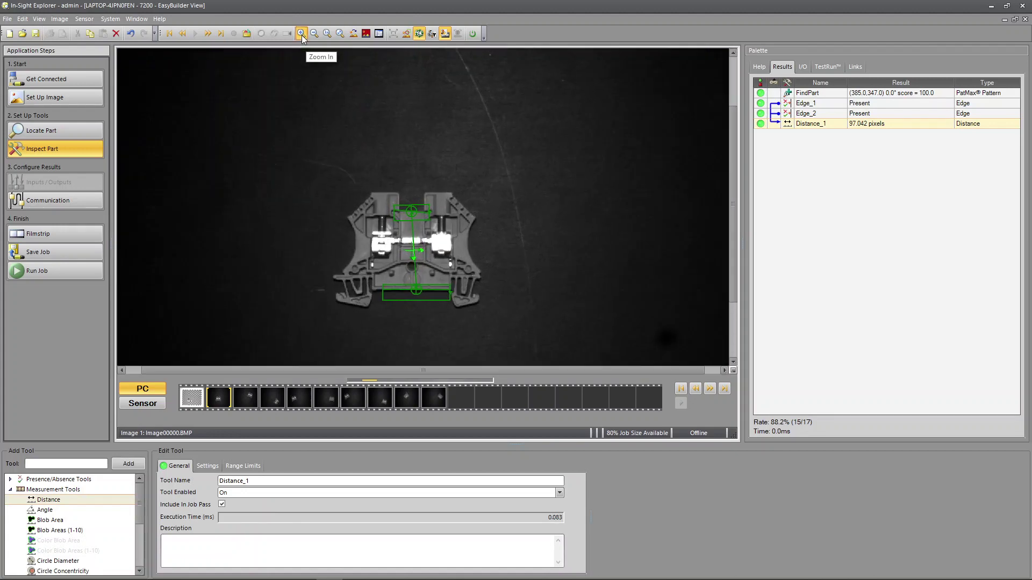
pyautogui.click(434, 352)
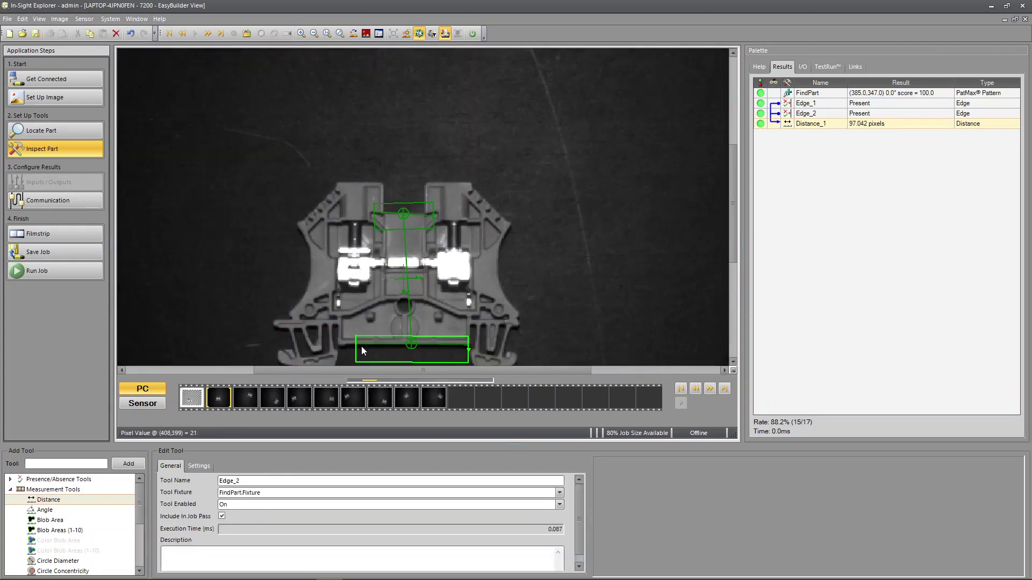
pyautogui.moveTo(469, 353); pyautogui.dragTo(453, 352)
pyautogui.click(373, 213)
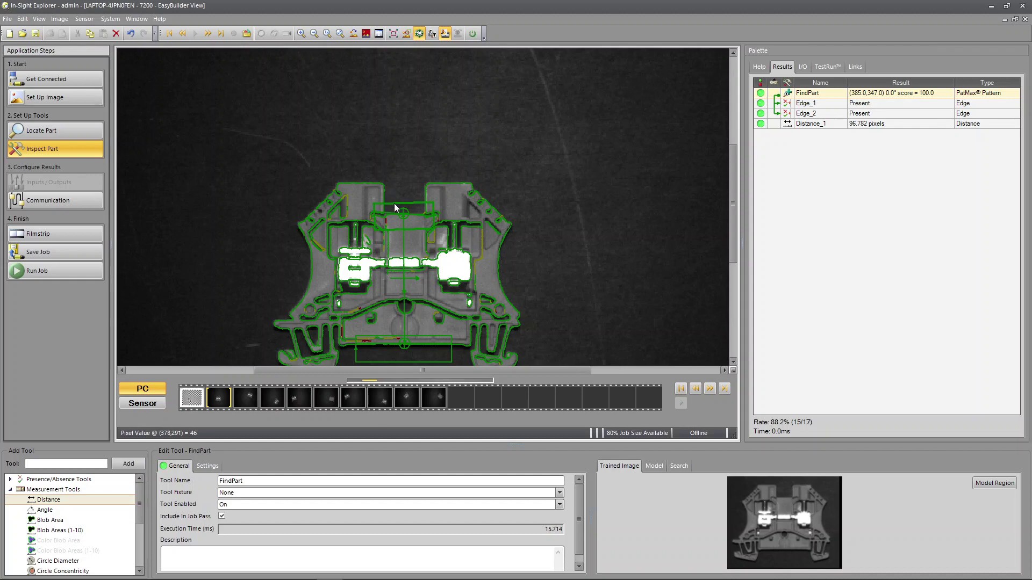
pyautogui.click(394, 203)
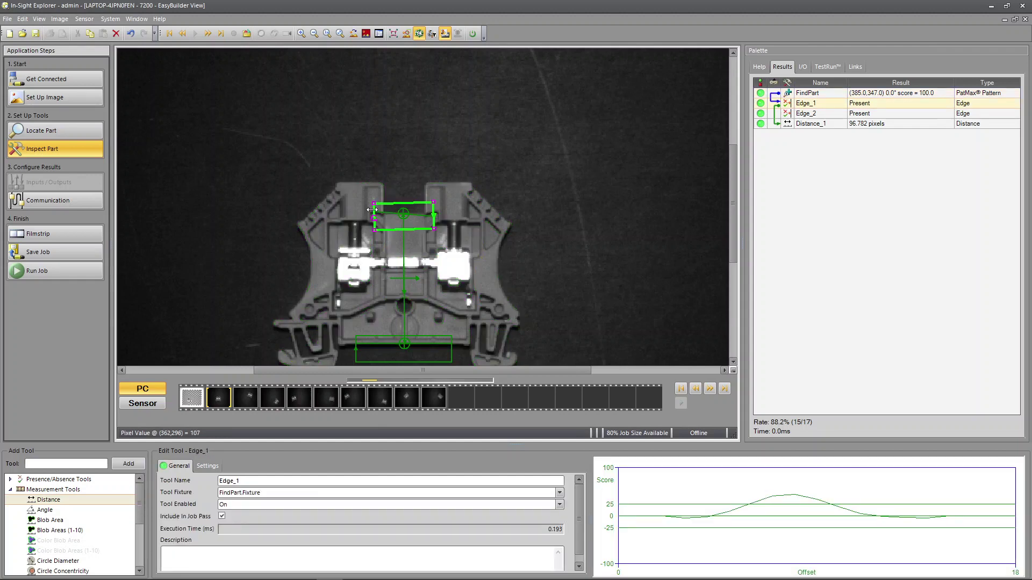
pyautogui.moveTo(372, 210); pyautogui.dragTo(410, 187)
pyautogui.moveTo(412, 230); pyautogui.dragTo(414, 238)
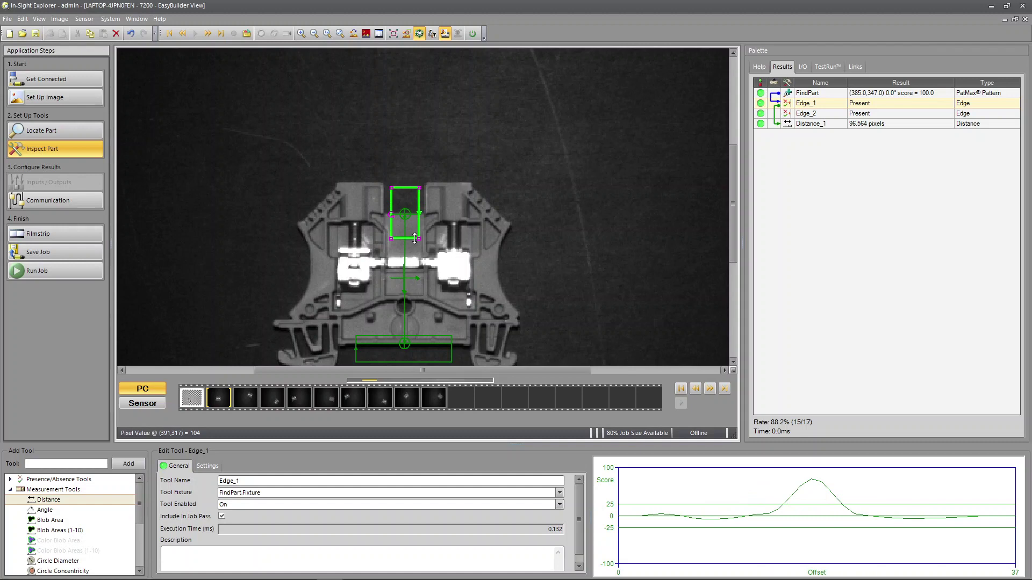
# Fit the image to the view, play through the part images, then return to CalibrationGrid.bmp
pyautogui.click(340, 33)
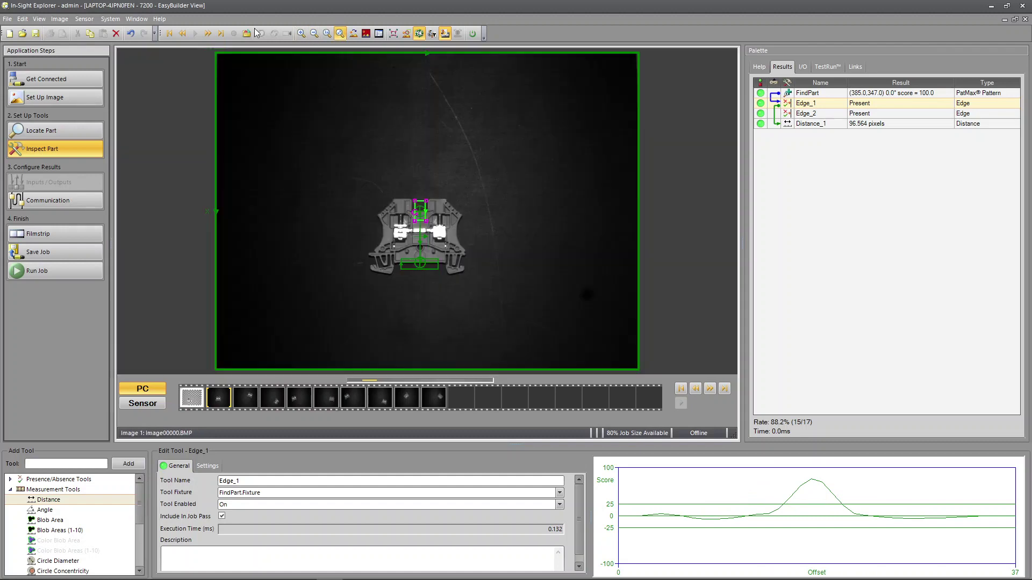
pyautogui.click(207, 33)
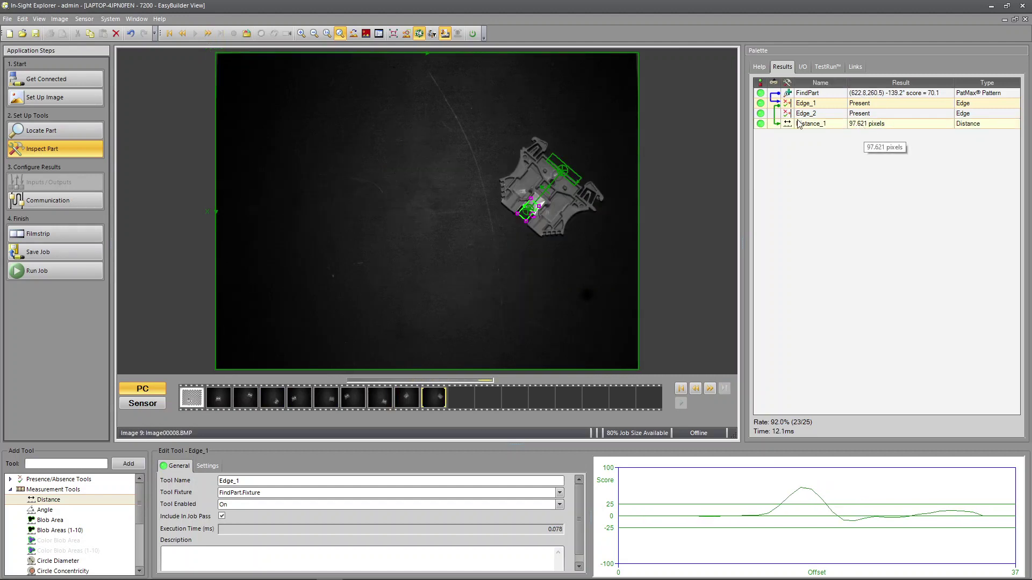
pyautogui.click(209, 33)
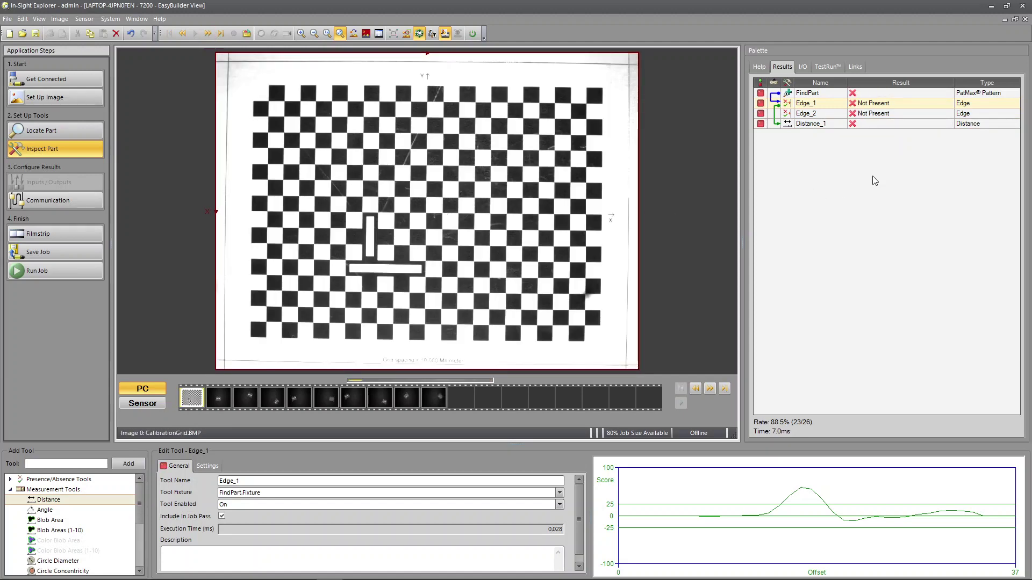
# Set the image Calibration Type to Grid and open the CalibrateGrid setup beside the grid image
pyautogui.click(50, 101)
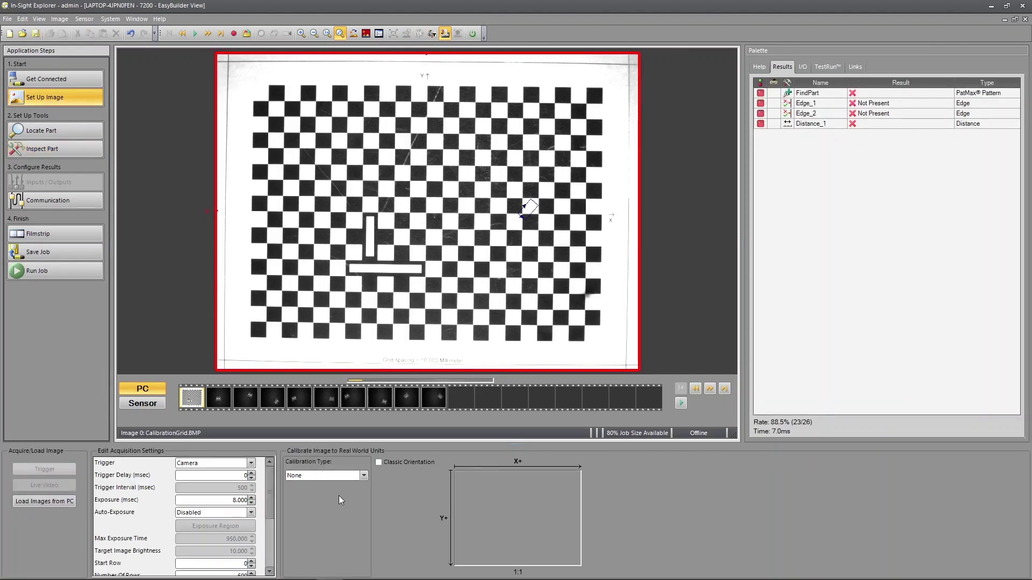
pyautogui.click(340, 478)
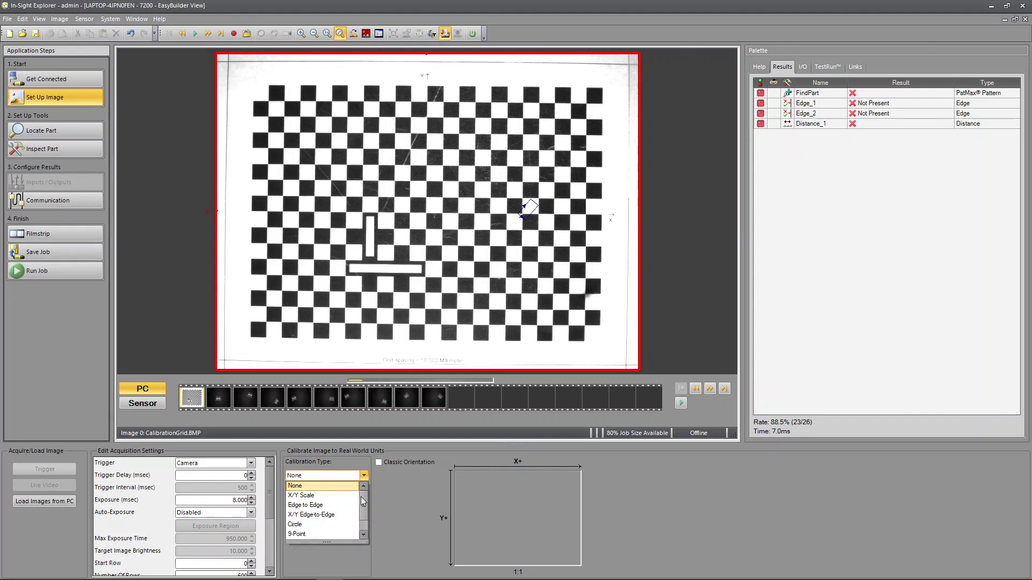
pyautogui.moveTo(360, 497); pyautogui.dragTo(360, 514)
pyautogui.click(308, 524)
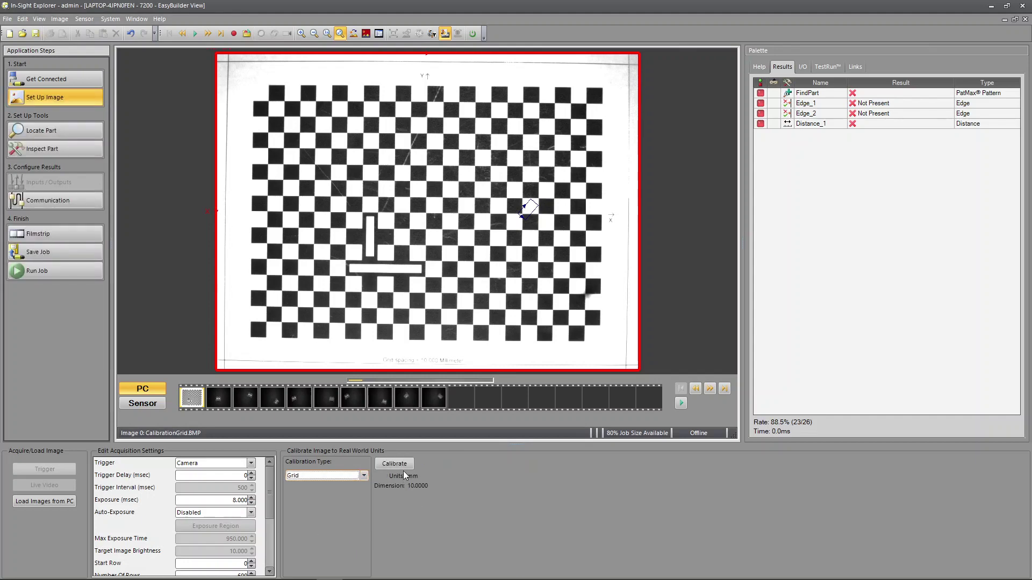
pyautogui.click(405, 464)
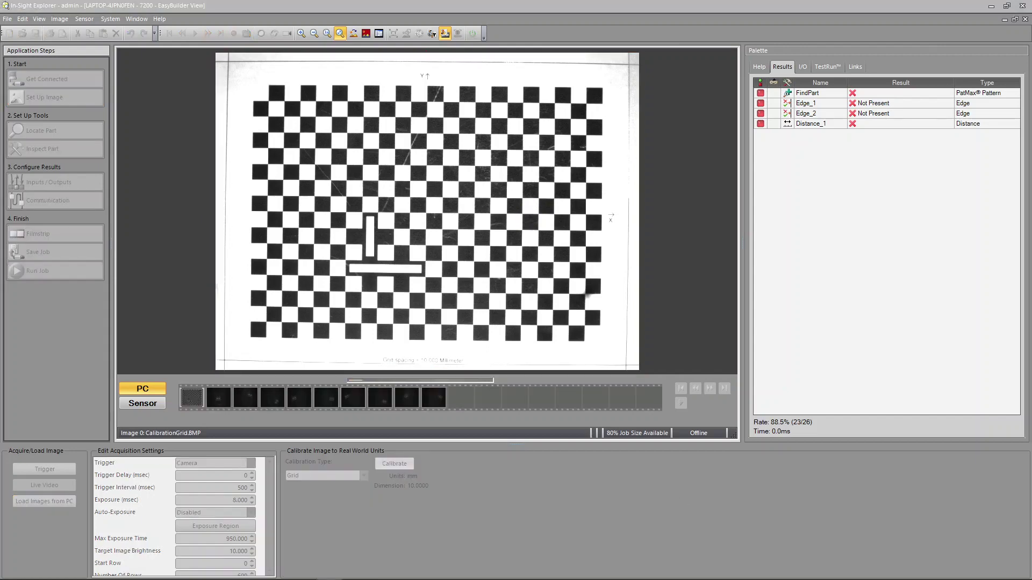
pyautogui.moveTo(911, 491); pyautogui.dragTo(505, 157)
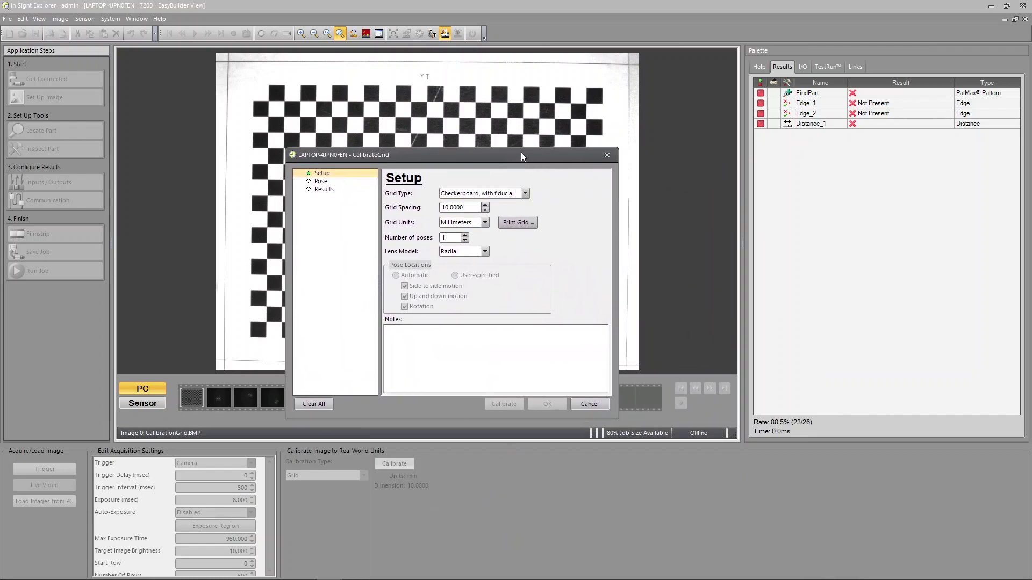
pyautogui.moveTo(521, 154); pyautogui.dragTo(799, 201)
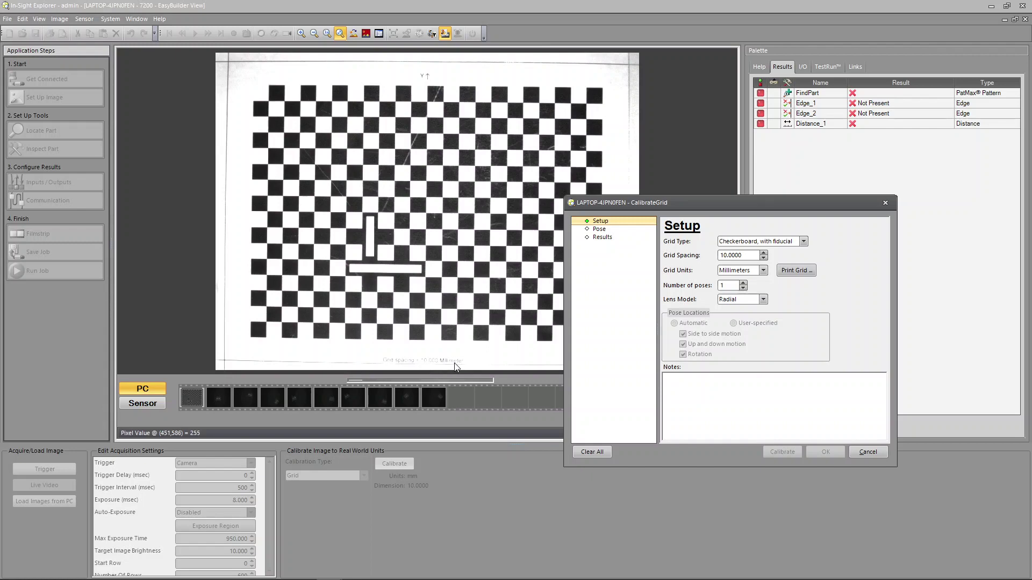
# Acquire the grid pose and calibrate, getting 293 points with a 0.209-pixel average error
pyautogui.click(600, 231)
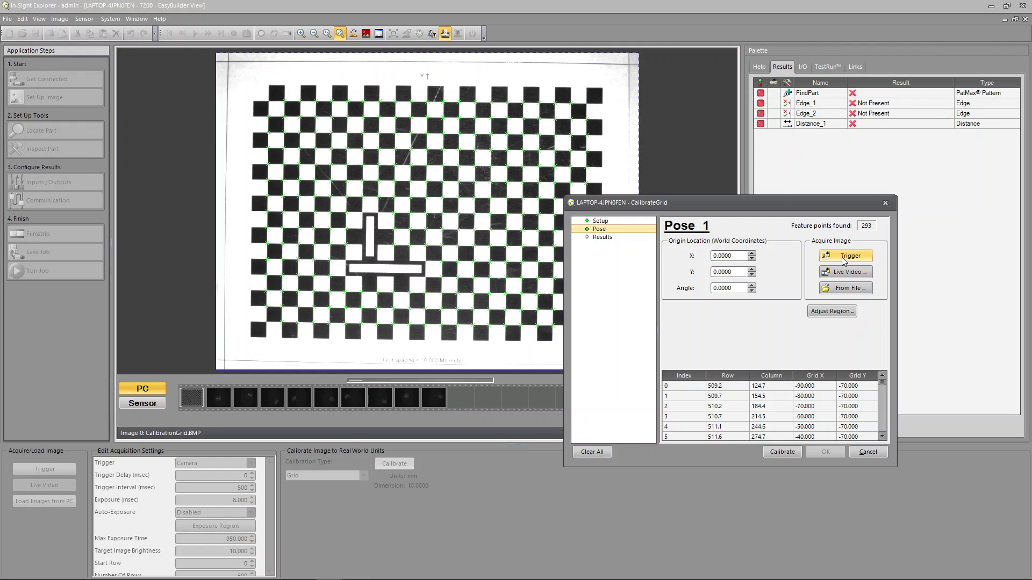
pyautogui.click(784, 451)
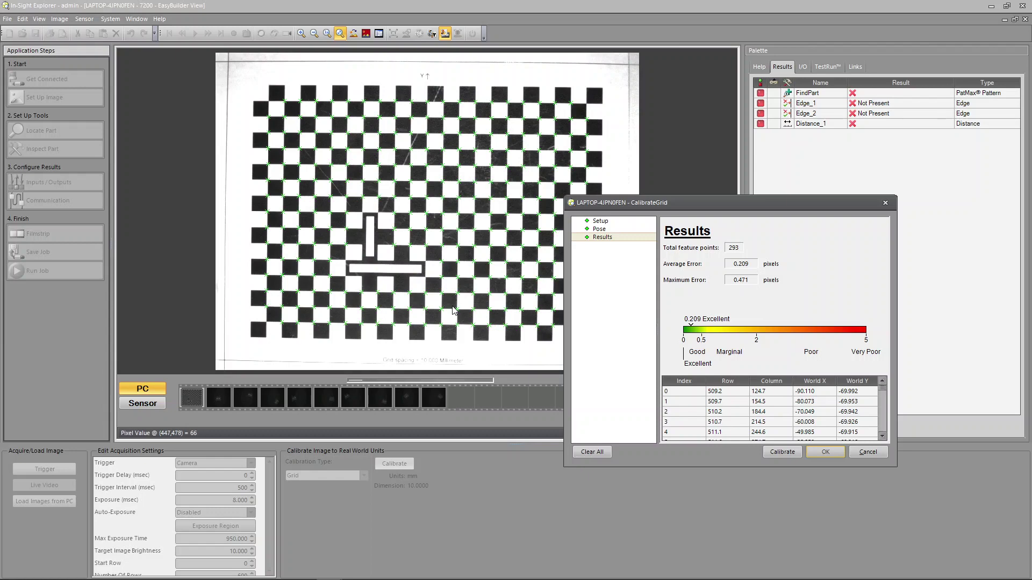
# Apply the grid calibration and show the first part image in Inspect Part, reading 32.021 mm
pyautogui.click(824, 452)
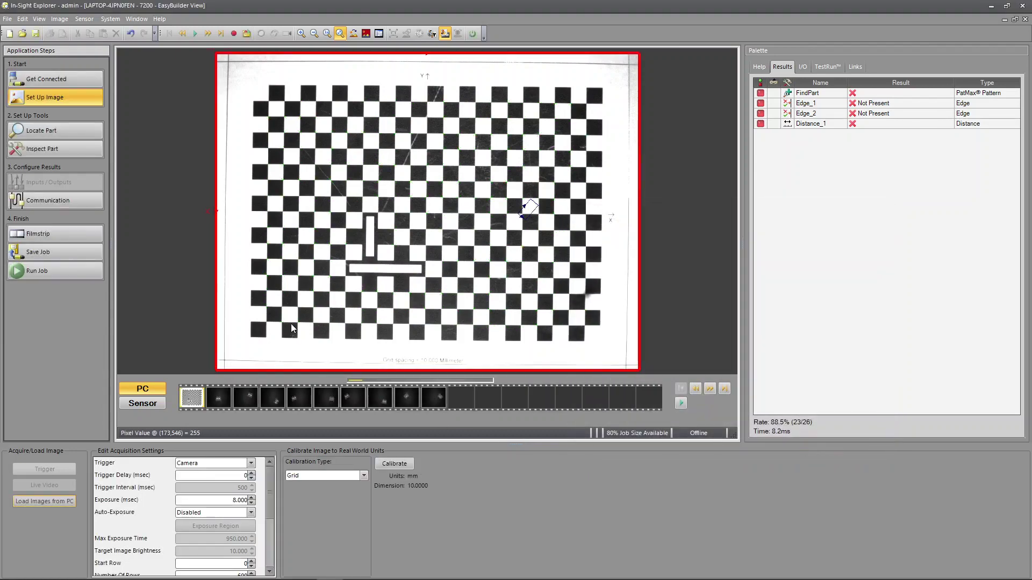
pyautogui.click(222, 398)
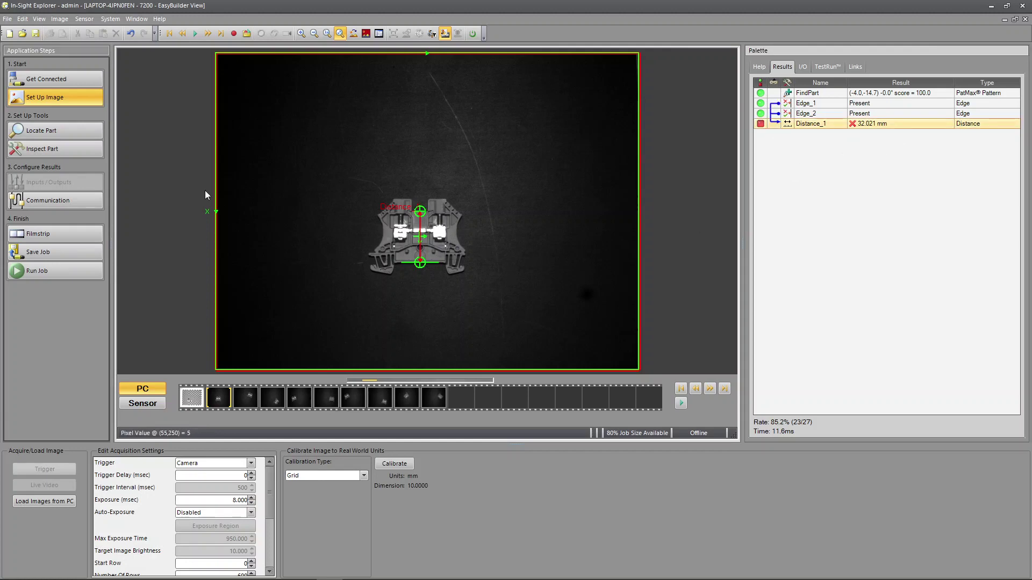
pyautogui.click(61, 151)
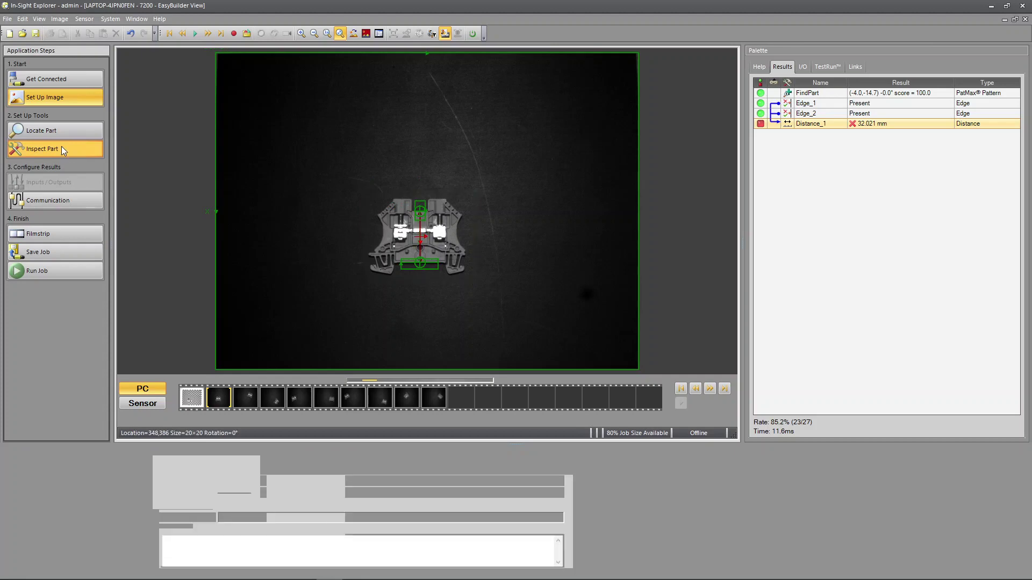
# Set Distance_1 range limits to 31–33 mm and confirm it passes on the other part images
pyautogui.click(249, 467)
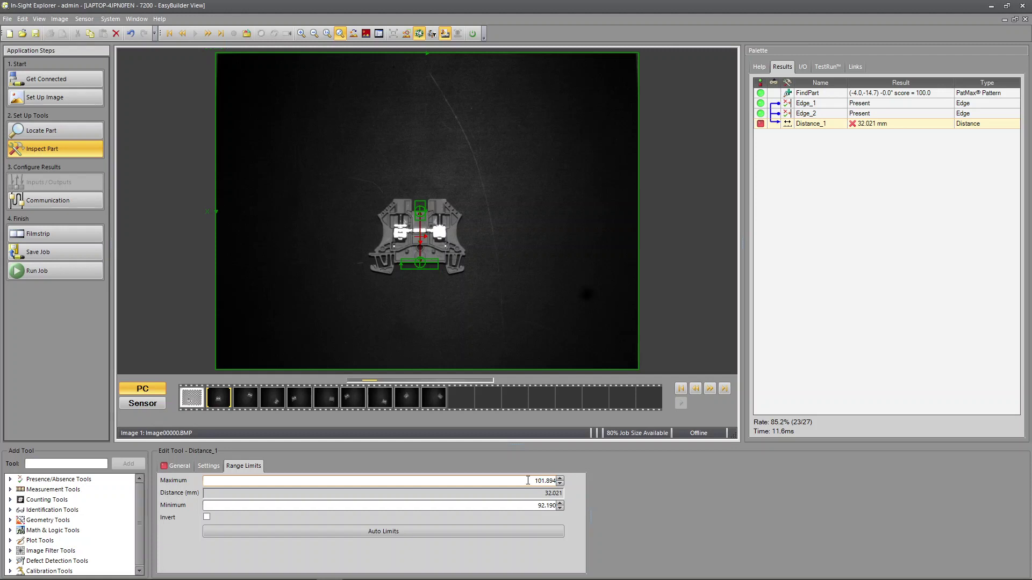
pyautogui.moveTo(527, 481); pyautogui.dragTo(591, 478)
pyautogui.write('33')
pyautogui.click(532, 507)
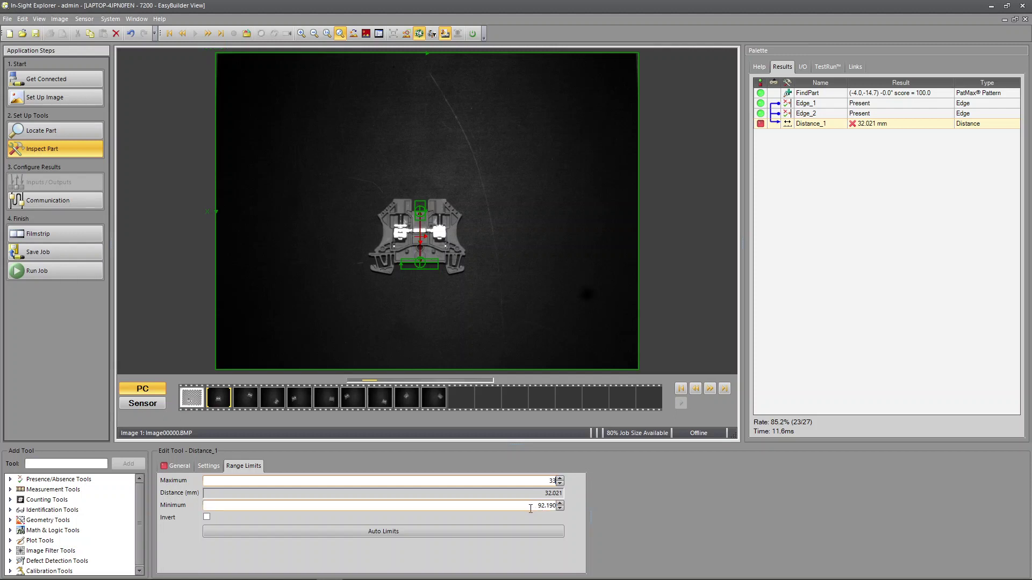
pyautogui.moveTo(533, 508); pyautogui.dragTo(584, 509)
pyautogui.write('3')
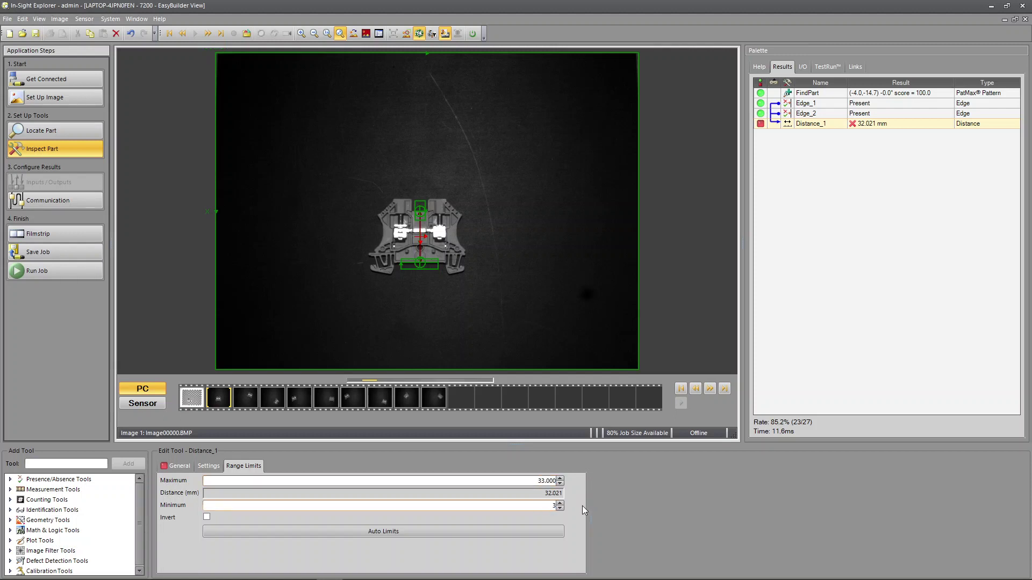
pyautogui.write('1')
pyautogui.press('Return')
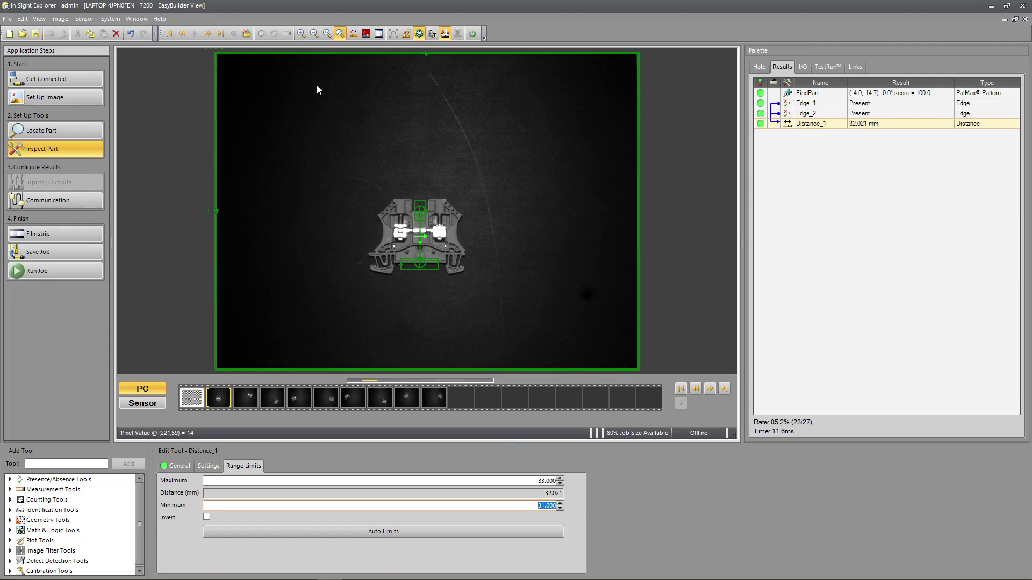
pyautogui.click(209, 35)
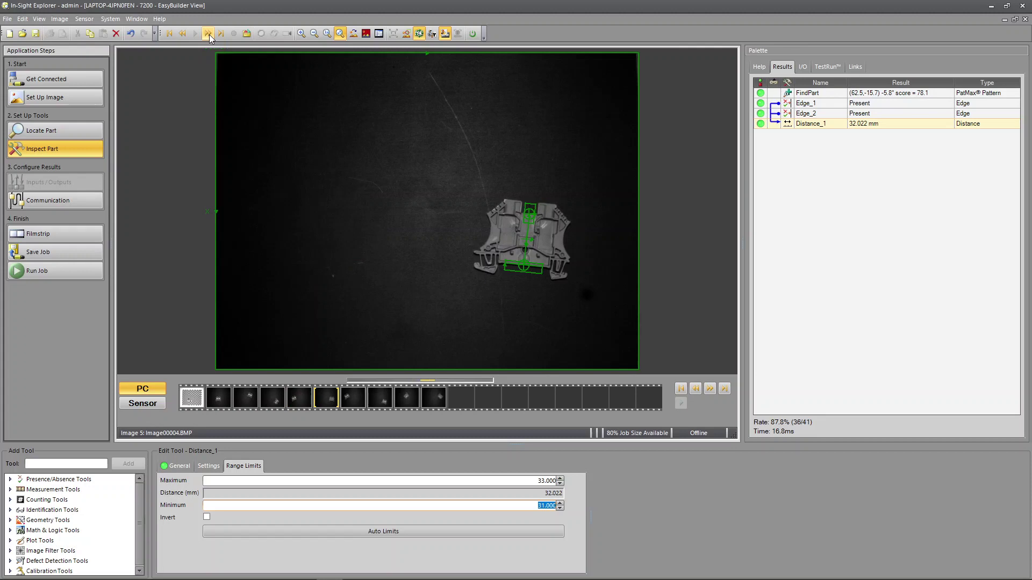
pyautogui.click(208, 35)
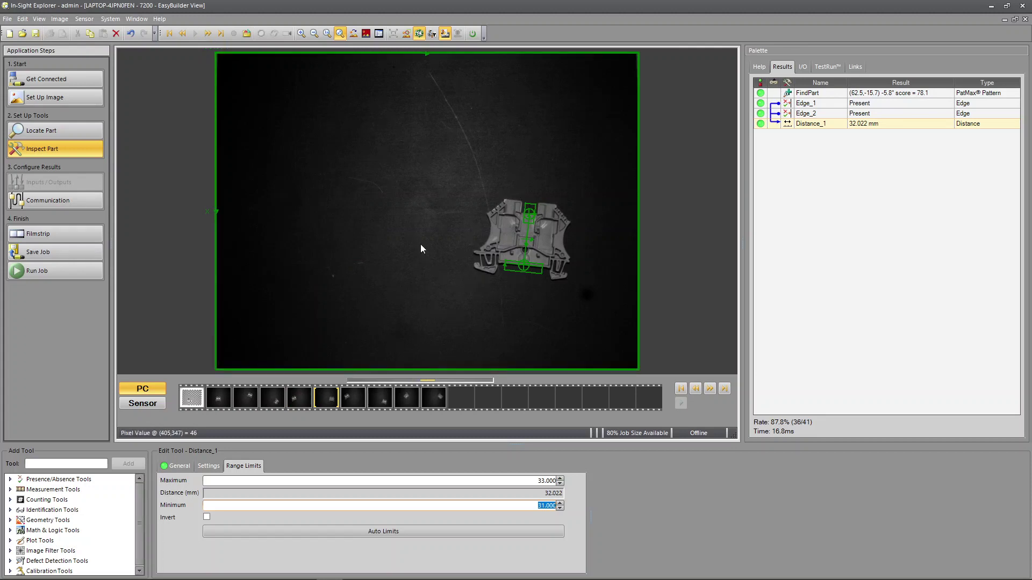